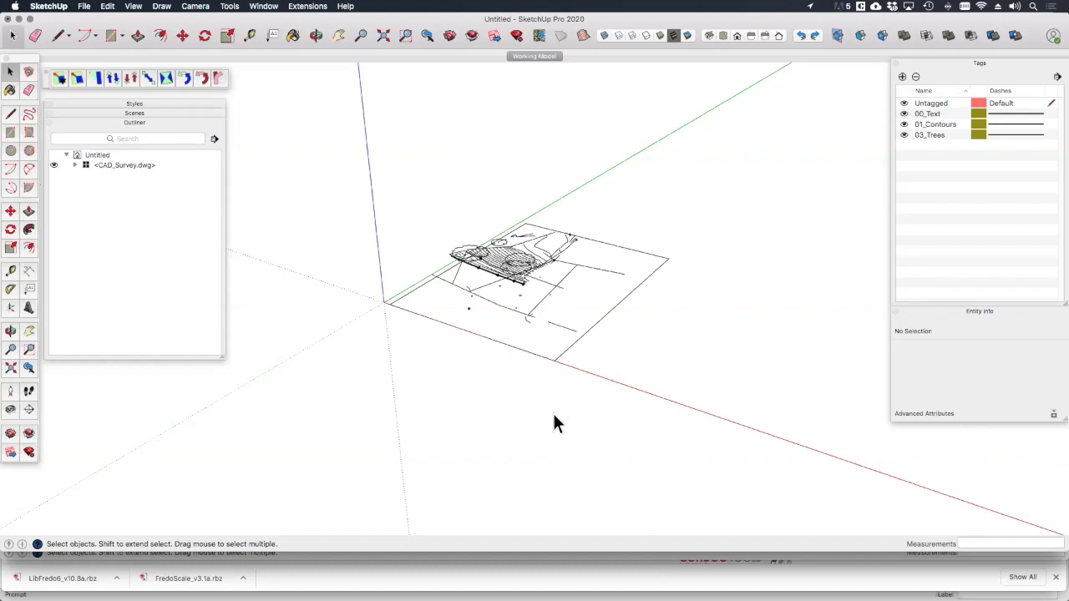
{"action": "middle_click_drag", "start_coordinate": [547, 416], "coordinate": [503, 253]}
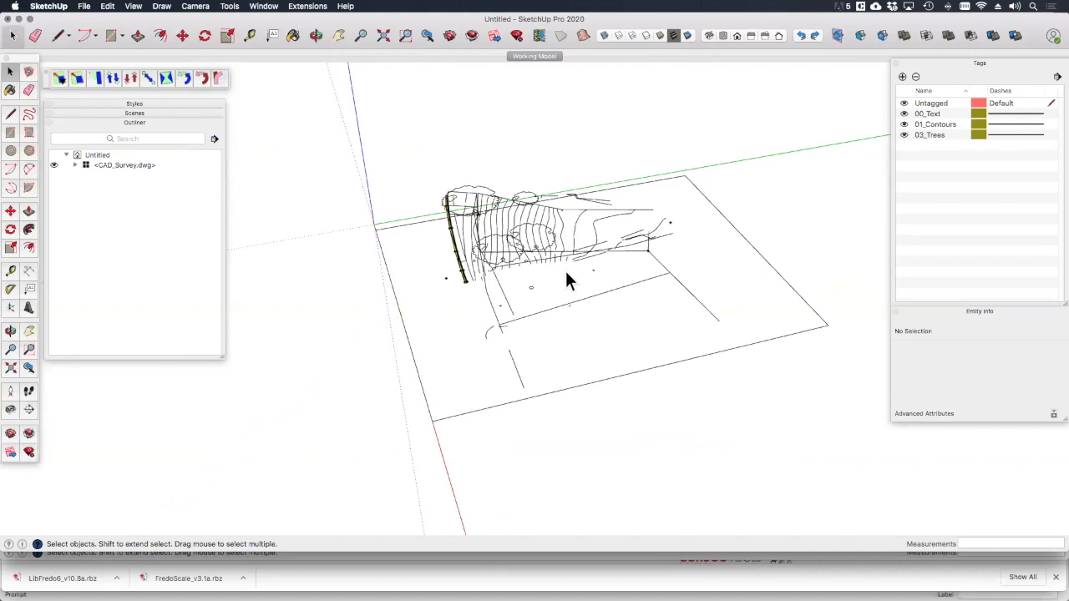
{"action": "scroll", "coordinate": [554, 256], "scroll_direction": "up", "scroll_amount": 2}
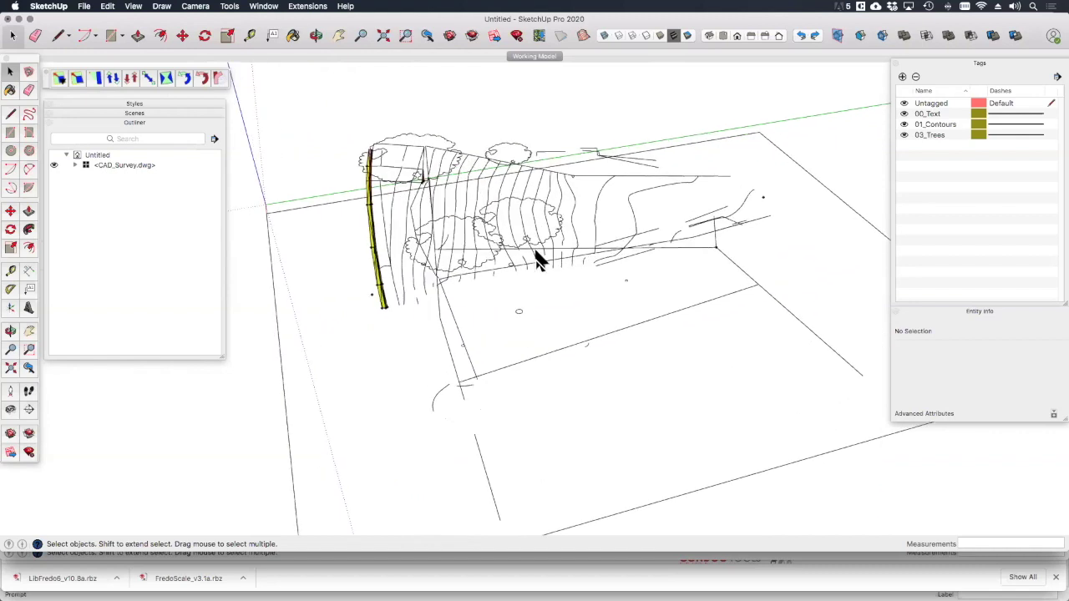
{"action": "scroll", "coordinate": [563, 254], "scroll_direction": "up", "scroll_amount": 3}
{"action": "scroll", "coordinate": [515, 246], "scroll_direction": "down", "scroll_amount": 4}
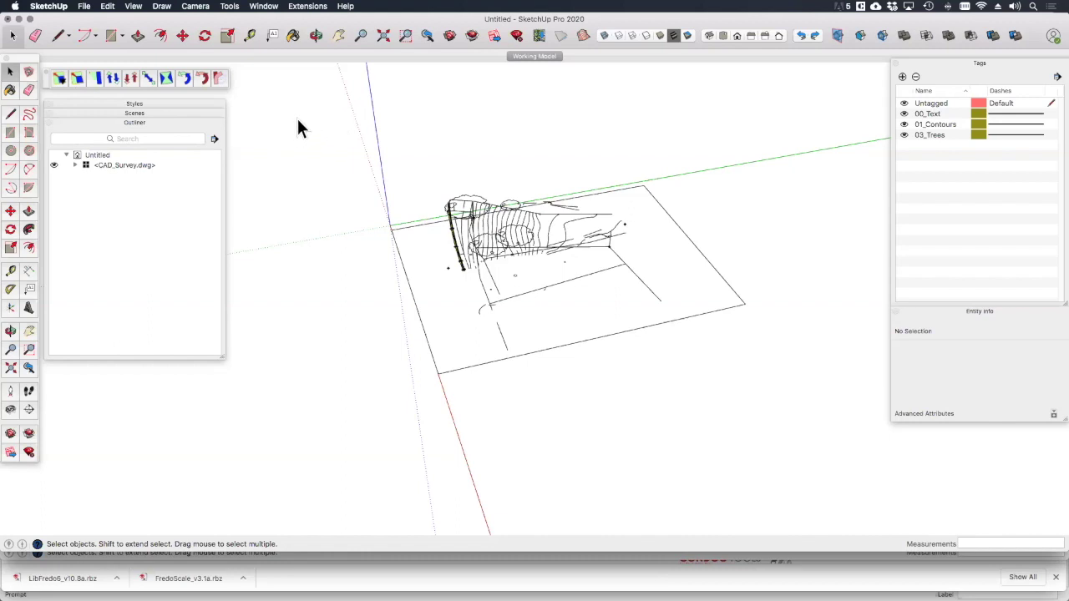
Switch to Chrome, review the FredoScale and LibFredo6 plugin pages on SketchUcation, and return to SketchUp.
{"action": "left_click", "coordinate": [330, 579]}
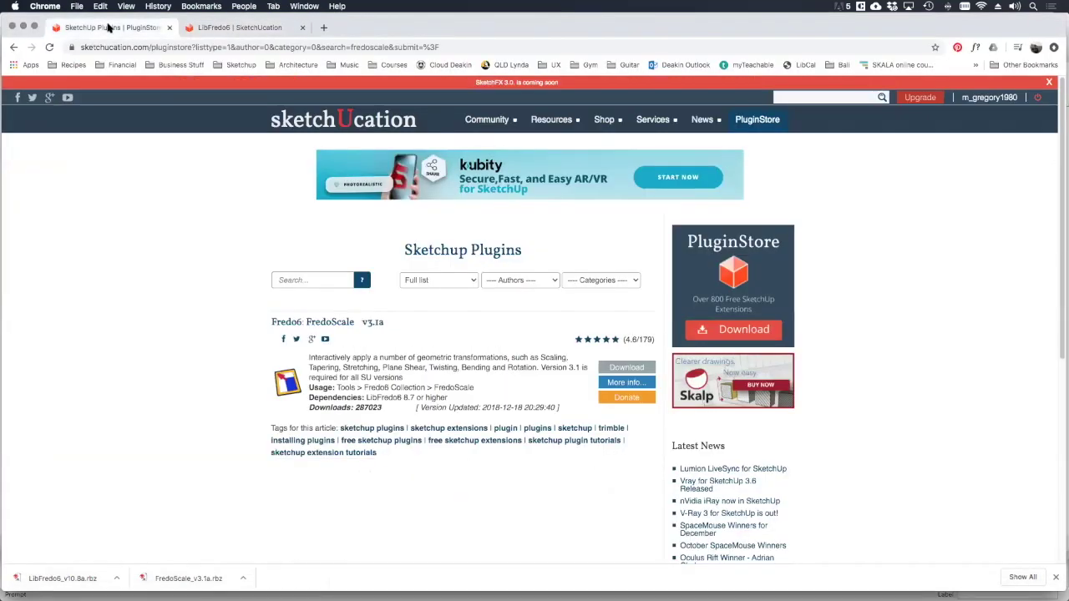
{"action": "left_click", "coordinate": [108, 27]}
{"action": "left_click", "coordinate": [251, 28]}
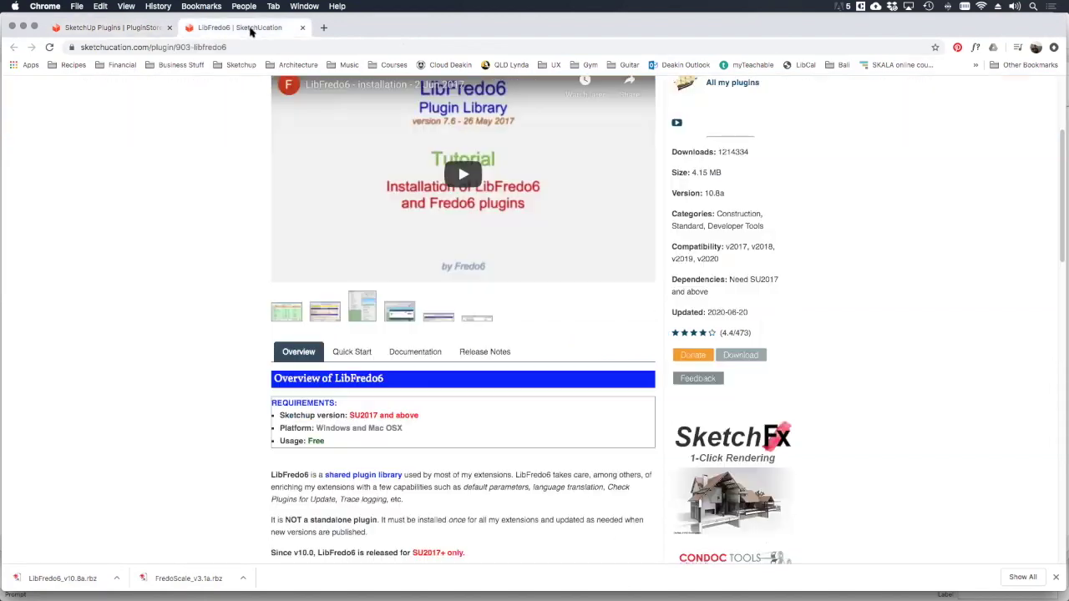
{"action": "scroll", "coordinate": [383, 365], "scroll_direction": "down", "scroll_amount": 1}
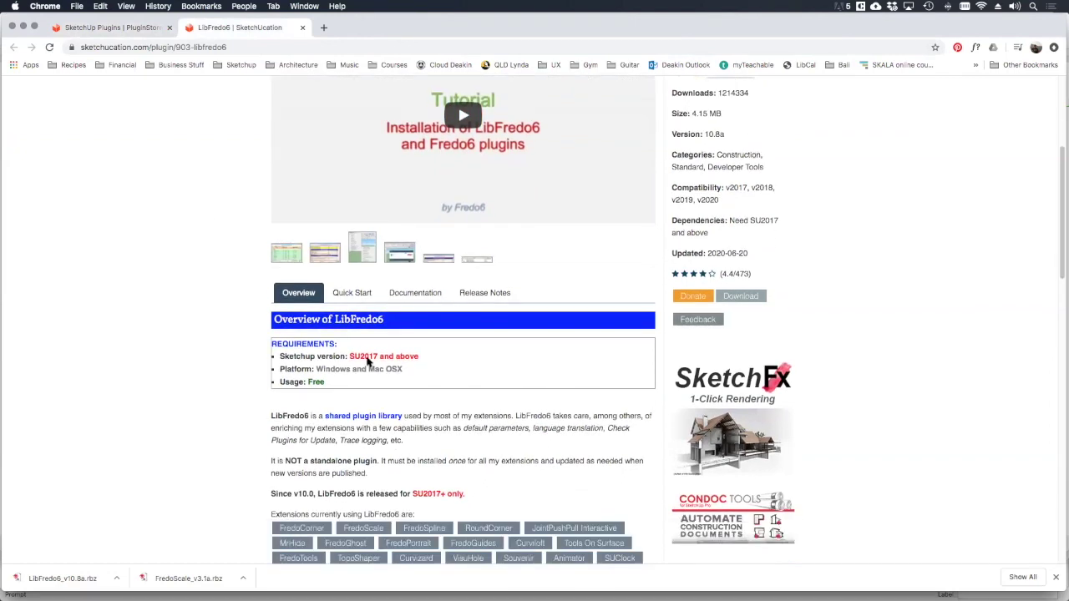
{"action": "scroll", "coordinate": [333, 346], "scroll_direction": "up", "scroll_amount": 4}
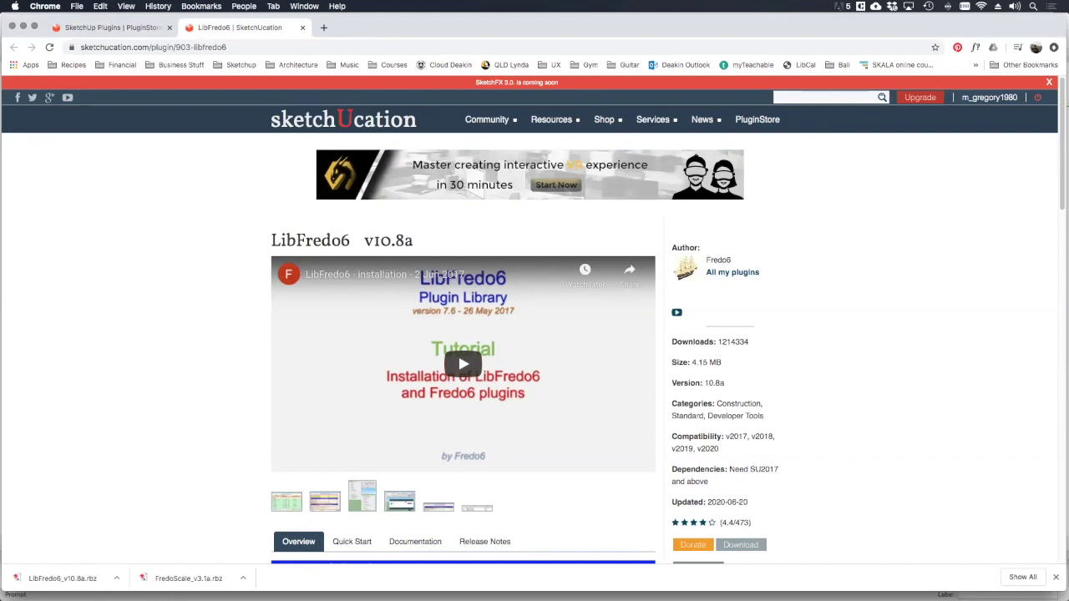
{"action": "left_click", "coordinate": [808, 578]}
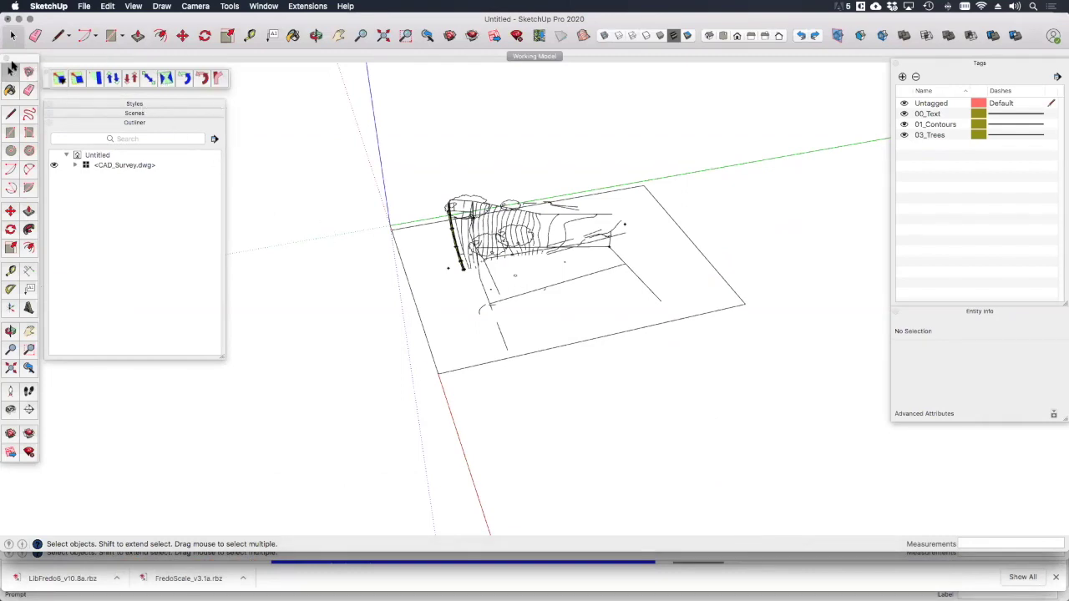
Select the whole CAD_Survey.dwg component in the model.
{"action": "key", "text": "super+a"}
{"action": "scroll", "coordinate": [345, 281], "scroll_direction": "up", "scroll_amount": 2}
{"action": "left_click", "coordinate": [345, 280]}
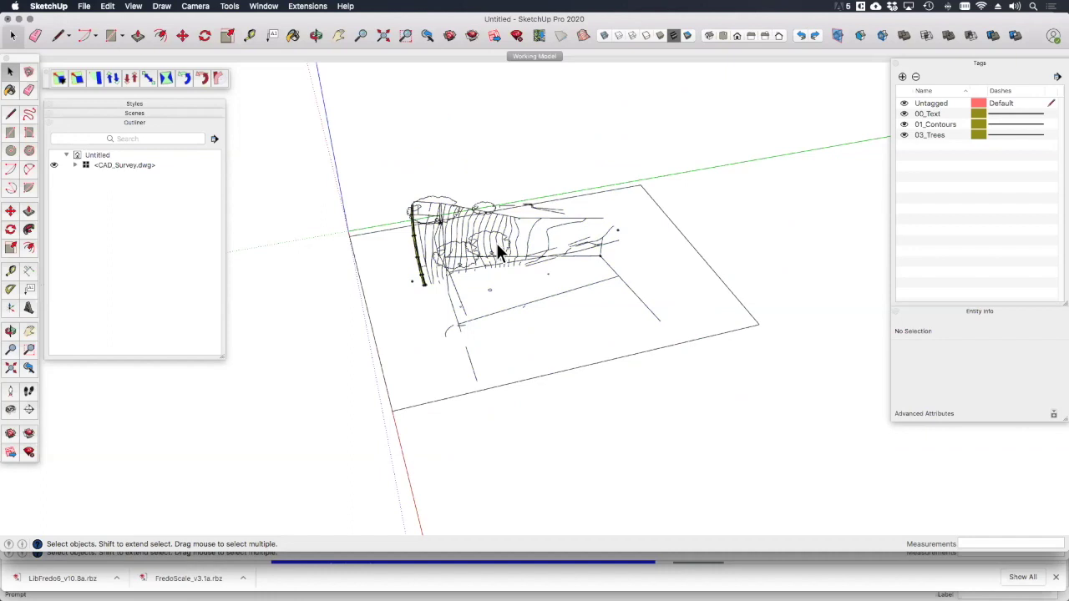
{"action": "scroll", "coordinate": [496, 243], "scroll_direction": "up", "scroll_amount": 2}
{"action": "left_click", "coordinate": [487, 243]}
{"action": "scroll", "coordinate": [488, 243], "scroll_direction": "down", "scroll_amount": 5}
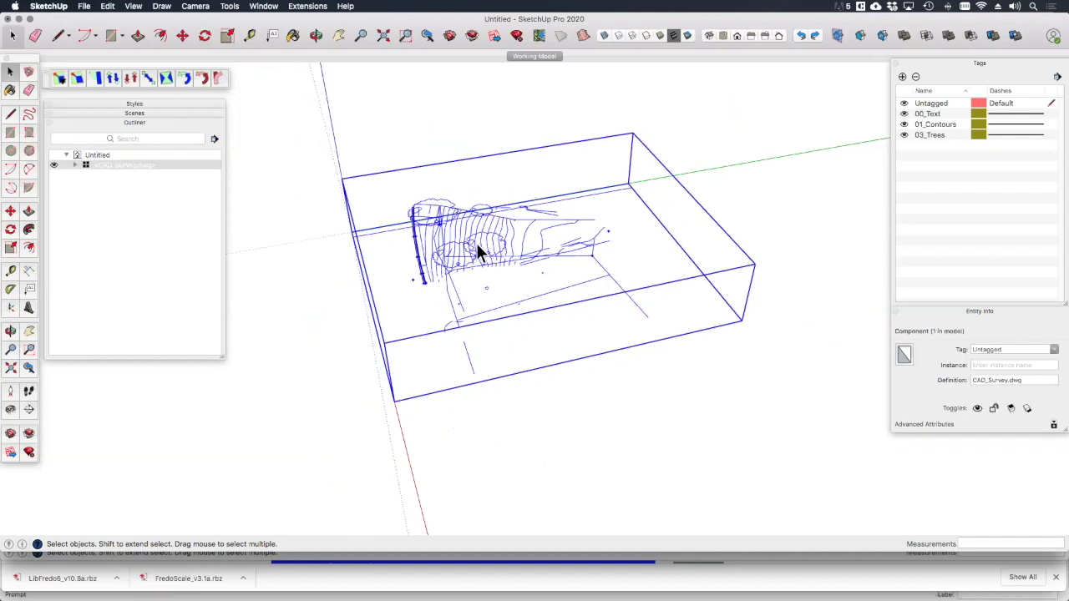
{"action": "middle_click_drag", "start_coordinate": [475, 243], "coordinate": [412, 99]}
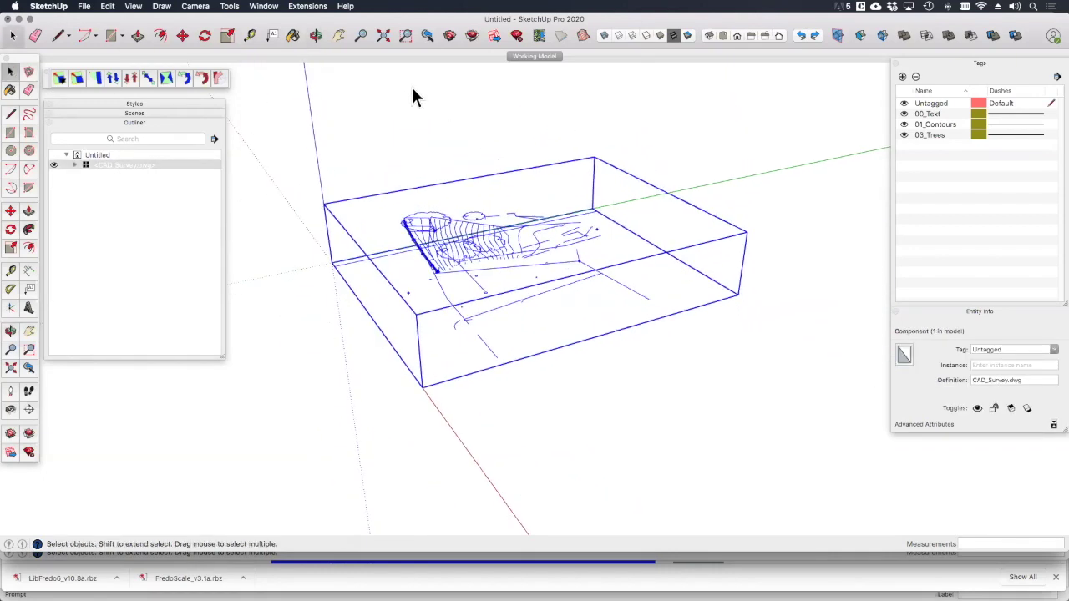
Try to flatten the survey component vertically with the standard Scale tool, using a blue-axis scale of 0.
{"action": "left_click", "coordinate": [228, 37]}
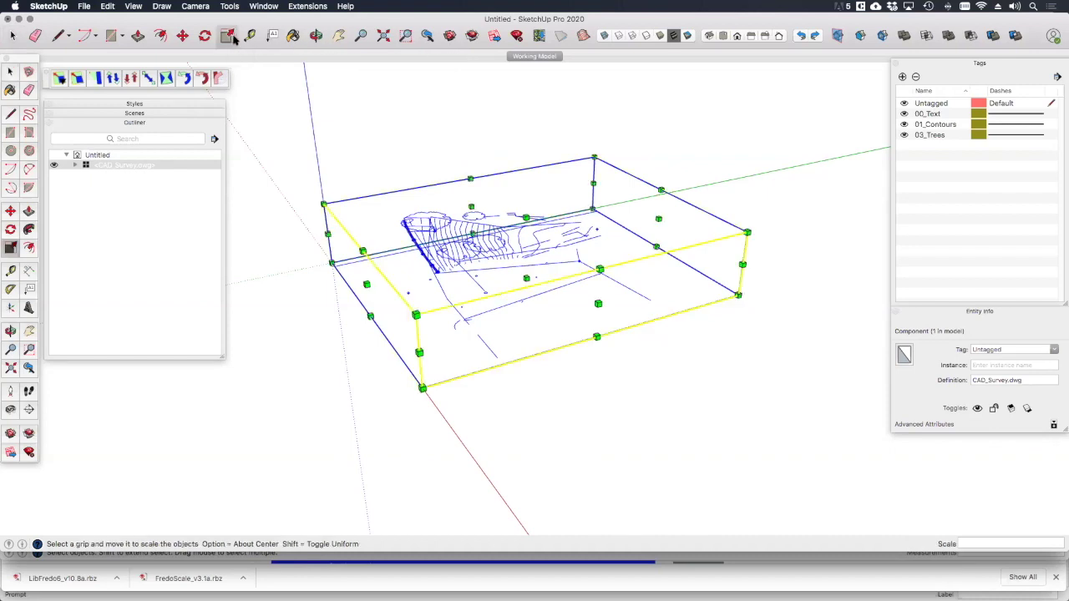
{"action": "left_click_drag", "start_coordinate": [526, 212], "coordinate": [648, 305]}
{"action": "type", "text": "2"}
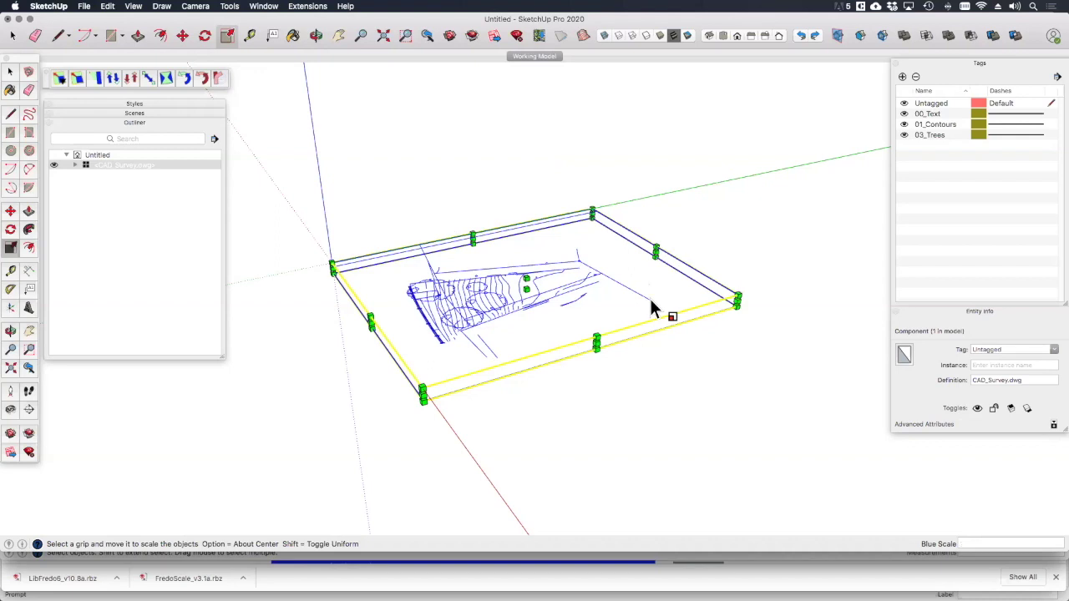
{"action": "type", "text": "0"}
{"action": "key", "text": "Return"}
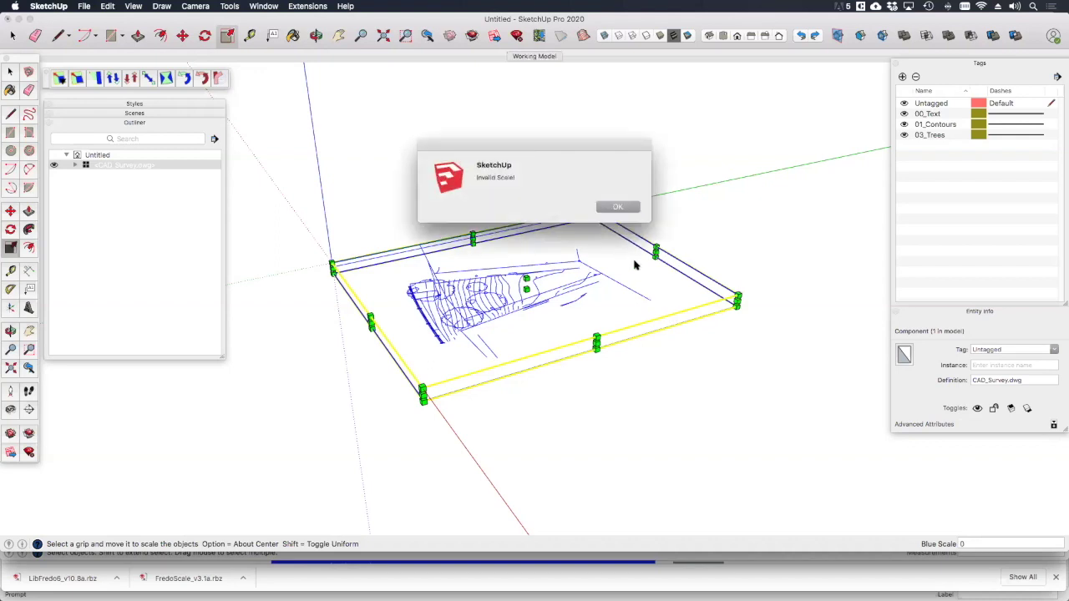
{"action": "left_click", "coordinate": [617, 207]}
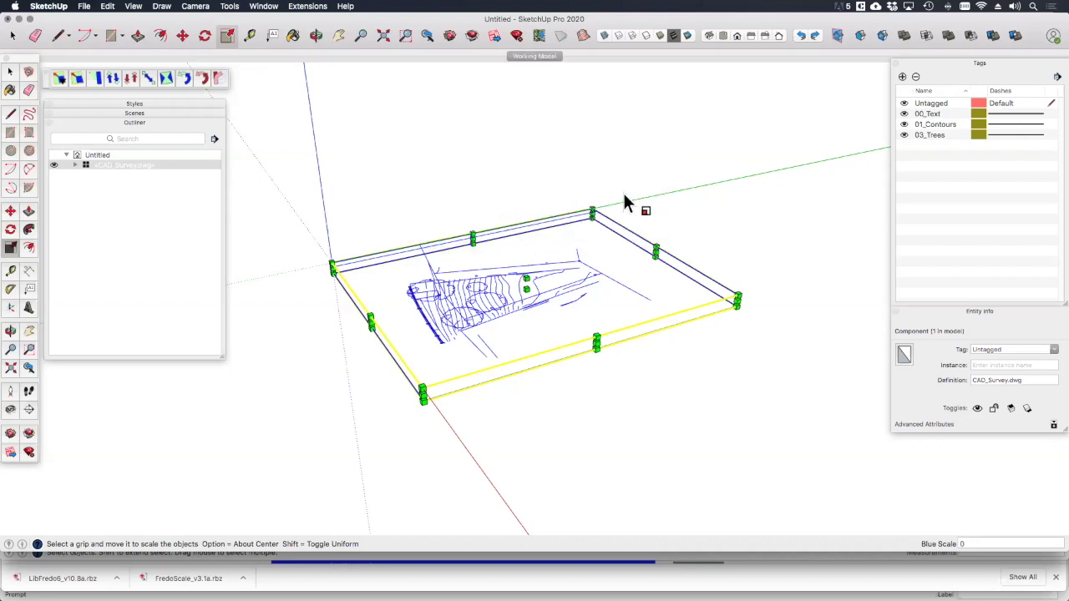
{"action": "left_click_drag", "start_coordinate": [526, 278], "coordinate": [534, 167]}
{"action": "key", "text": "space"}
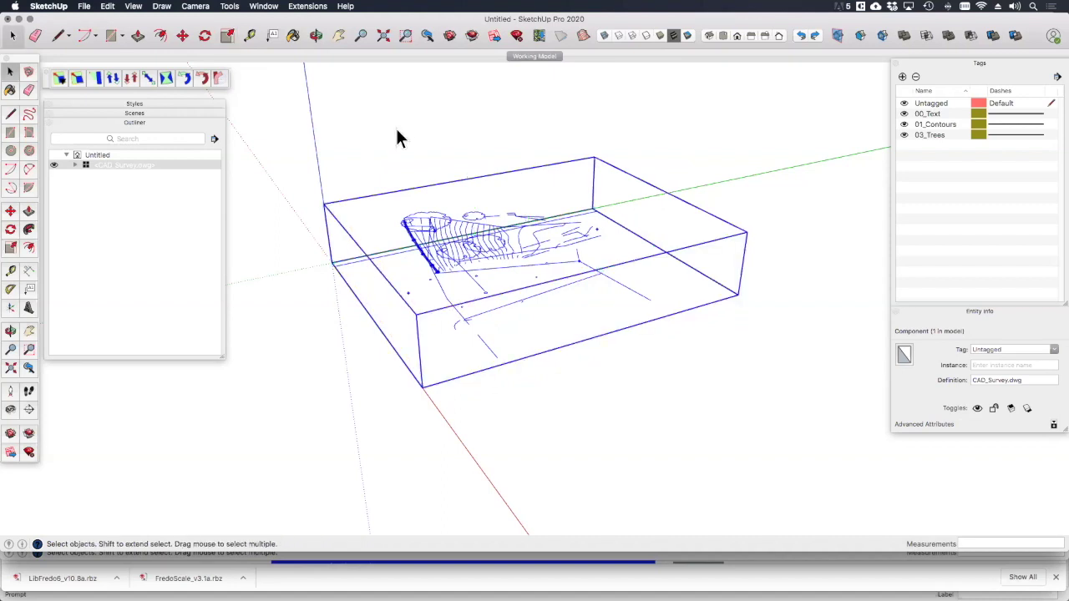
Flatten the survey component with FredoScale's Box Scaling, using a blue-axis factor of 0 from its upper face grip, and clear the selection.
{"action": "left_click", "coordinate": [78, 78]}
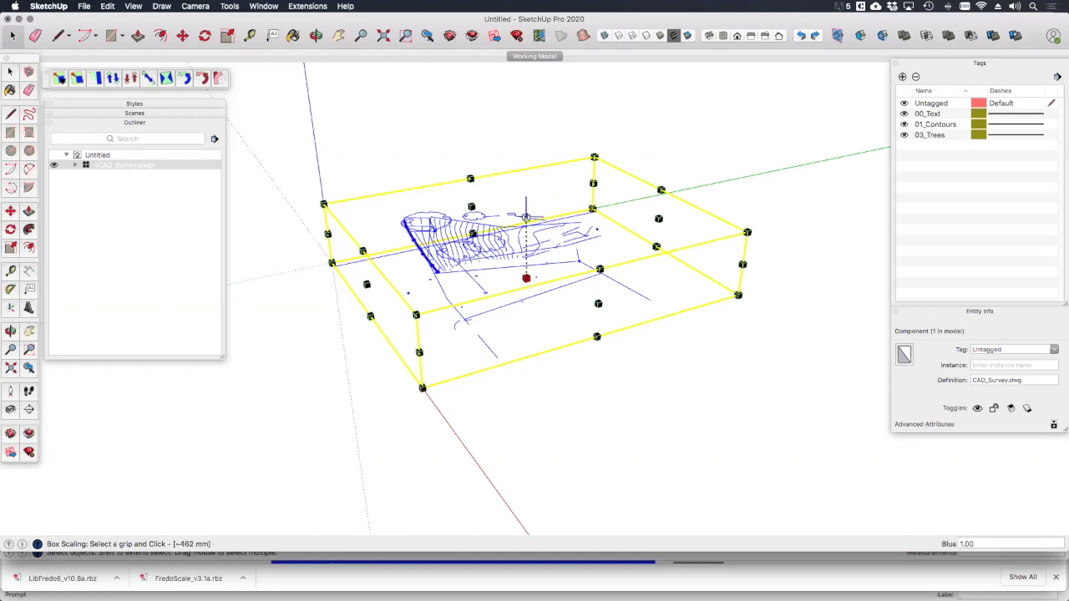
{"action": "left_click_drag", "start_coordinate": [525, 217], "coordinate": [553, 404]}
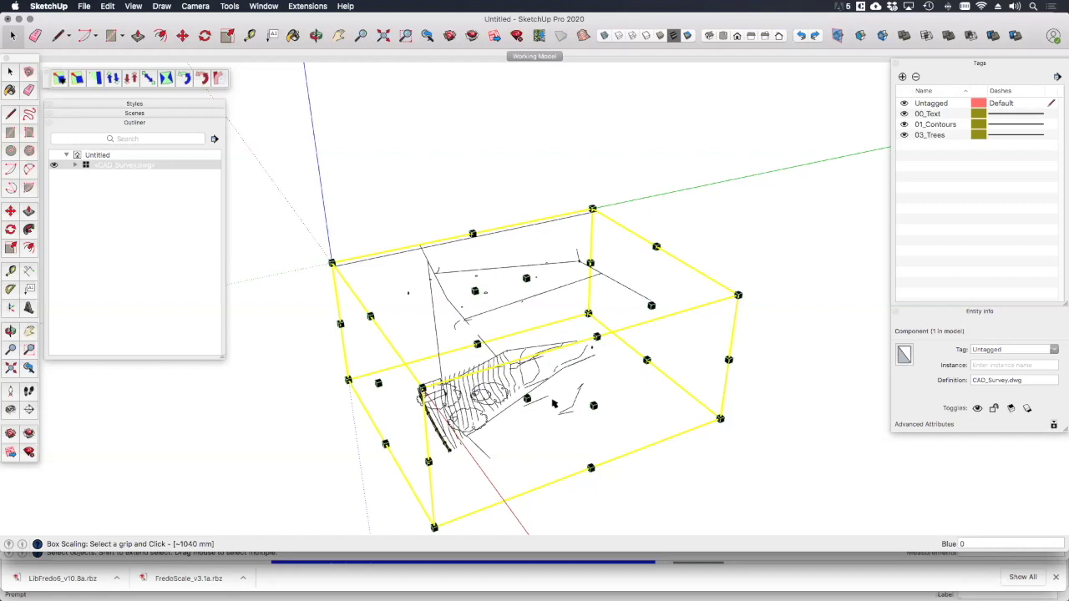
{"action": "key", "text": "Return"}
{"action": "key", "text": "space"}
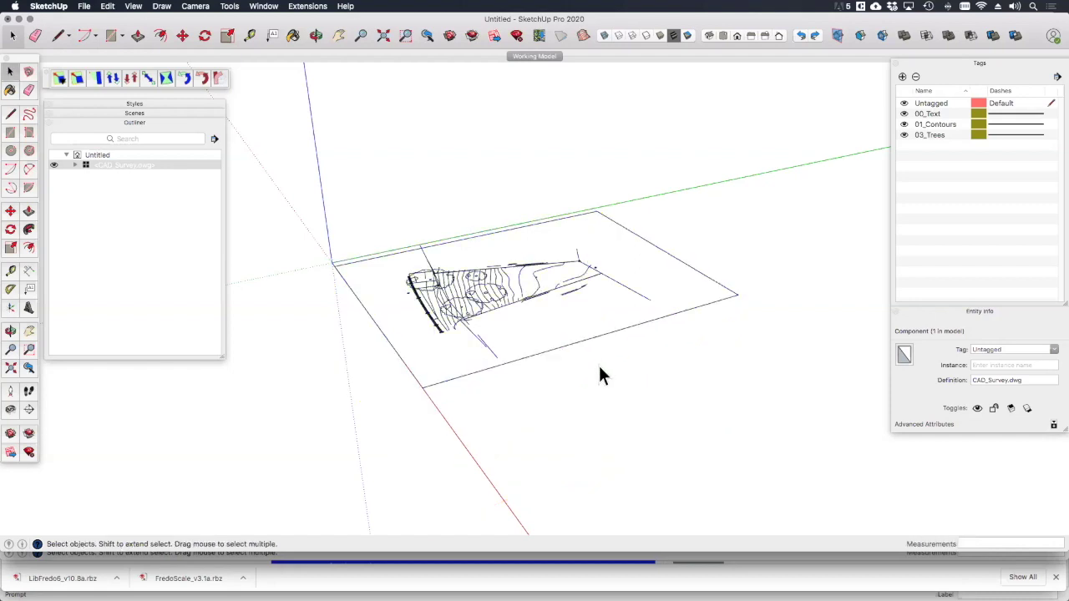
{"action": "left_click", "coordinate": [598, 374]}
{"action": "middle_click_drag", "start_coordinate": [598, 374], "coordinate": [605, 339]}
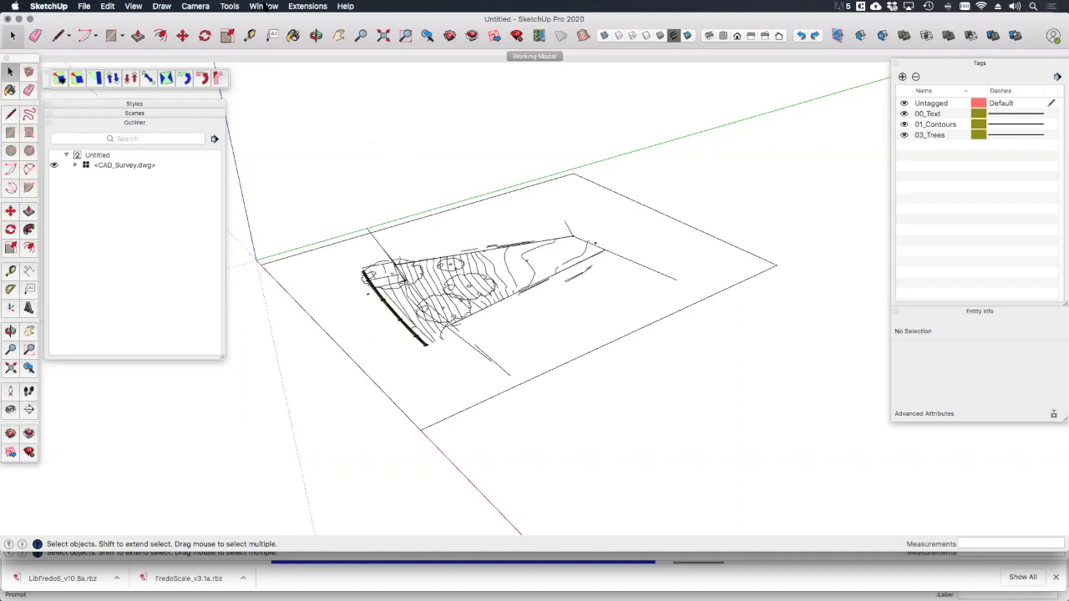
Switch to the Untitled 2 model that contains the awning window.
{"action": "left_click", "coordinate": [264, 6]}
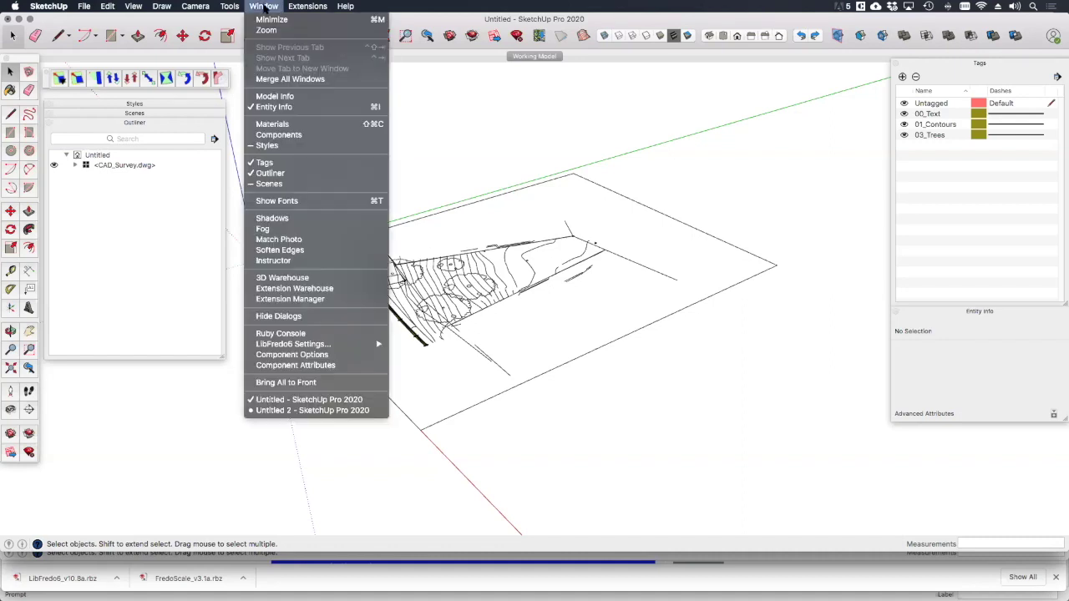
{"action": "left_click", "coordinate": [336, 409]}
{"action": "scroll", "coordinate": [358, 330], "scroll_direction": "down", "scroll_amount": 2}
{"action": "scroll", "coordinate": [392, 364], "scroll_direction": "up", "scroll_amount": 5}
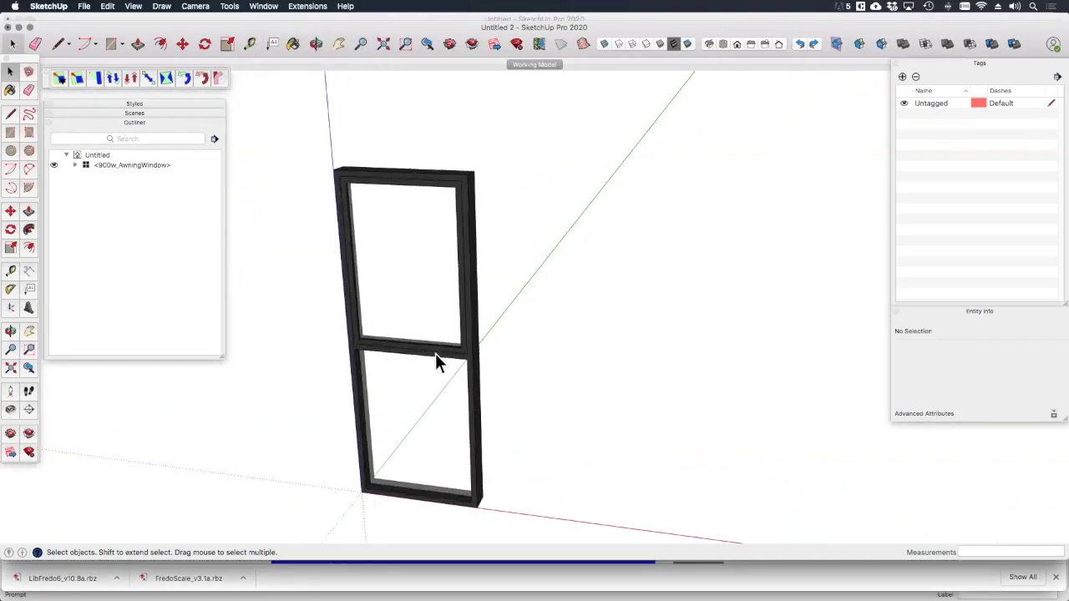
{"action": "middle_click_drag", "start_coordinate": [435, 360], "coordinate": [405, 275]}
Measure the awning window's width along the upper edge of its frame and inspect the frame members up close.
{"action": "key", "text": "t"}
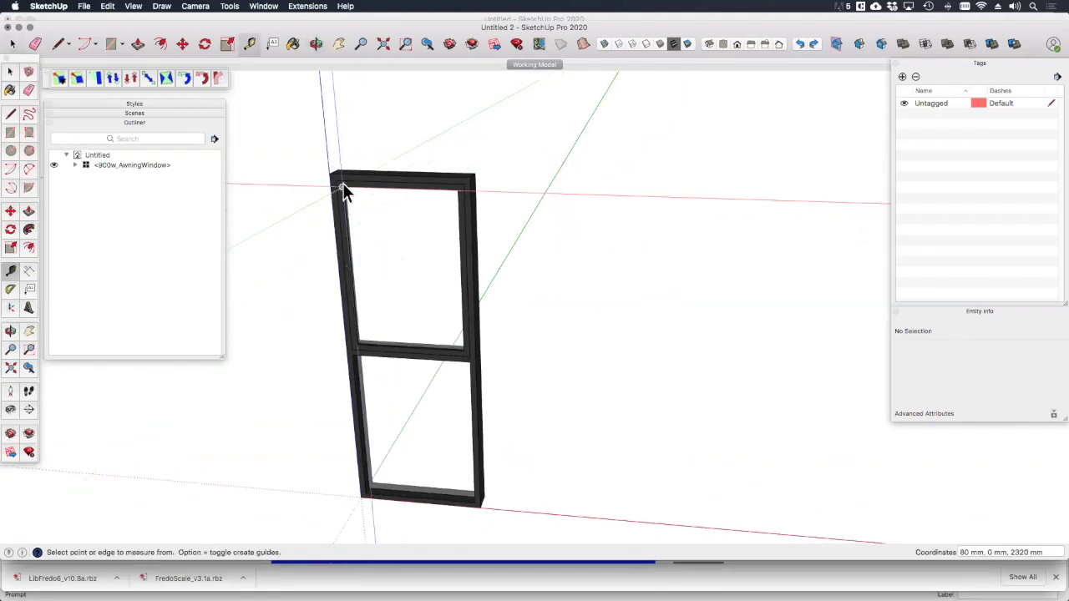
{"action": "left_click", "coordinate": [330, 173]}
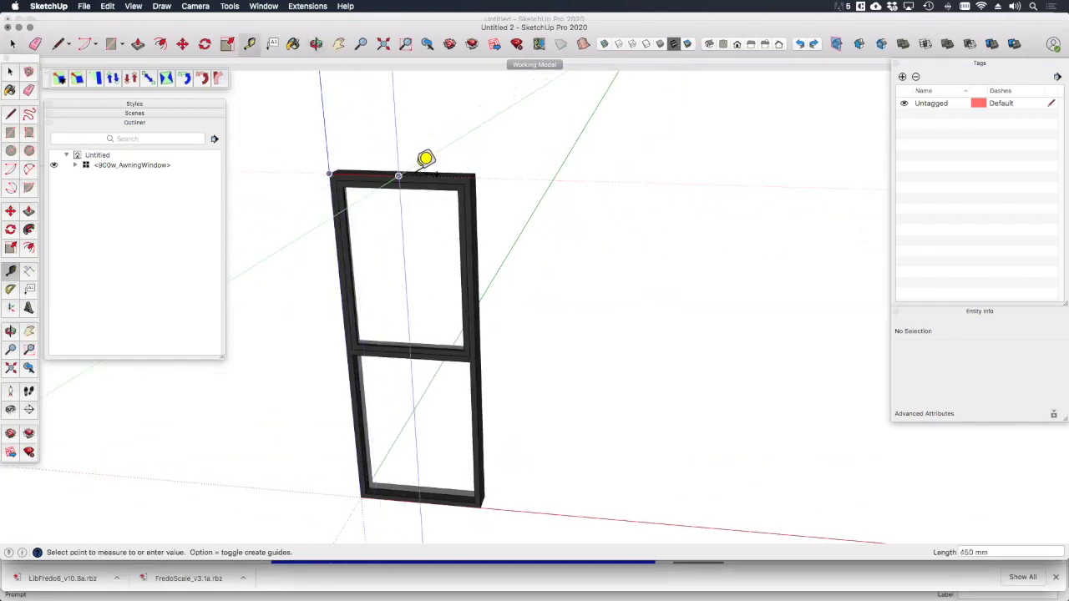
{"action": "left_click", "coordinate": [471, 175]}
{"action": "key", "text": "space"}
{"action": "middle_click_drag", "start_coordinate": [478, 240], "coordinate": [361, 182]}
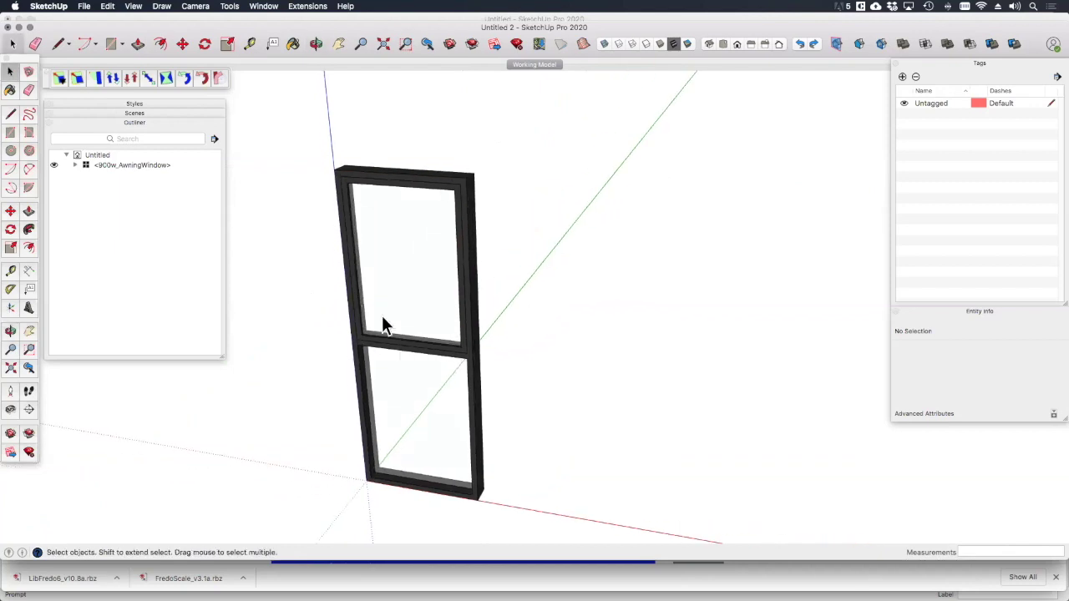
{"action": "scroll", "coordinate": [384, 325], "scroll_direction": "up", "scroll_amount": 5}
{"action": "middle_click_drag", "start_coordinate": [415, 354], "coordinate": [370, 376]}
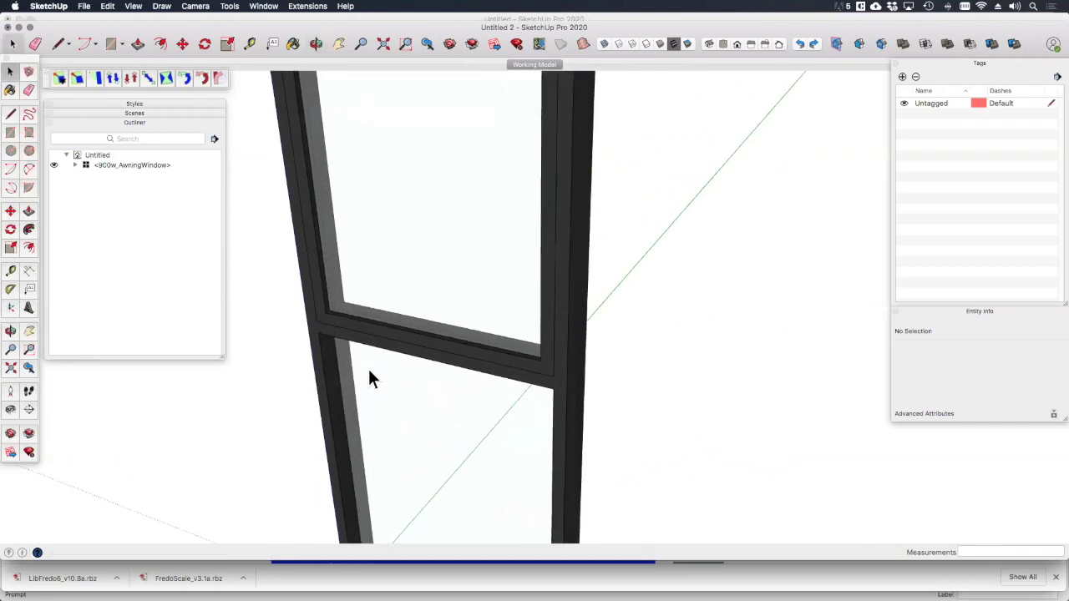
{"action": "scroll", "coordinate": [451, 340], "scroll_direction": "down", "scroll_amount": 5}
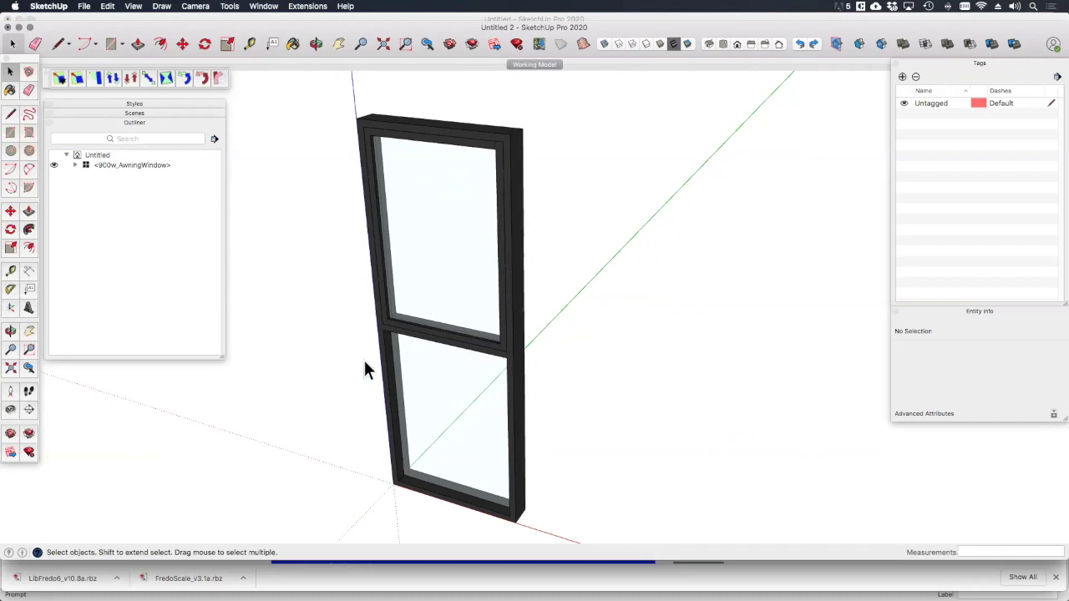
Select the awning window, try widening it with the standard Scale tool by a factor of about 2.13, and undo the scaling.
{"action": "left_click", "coordinate": [511, 138]}
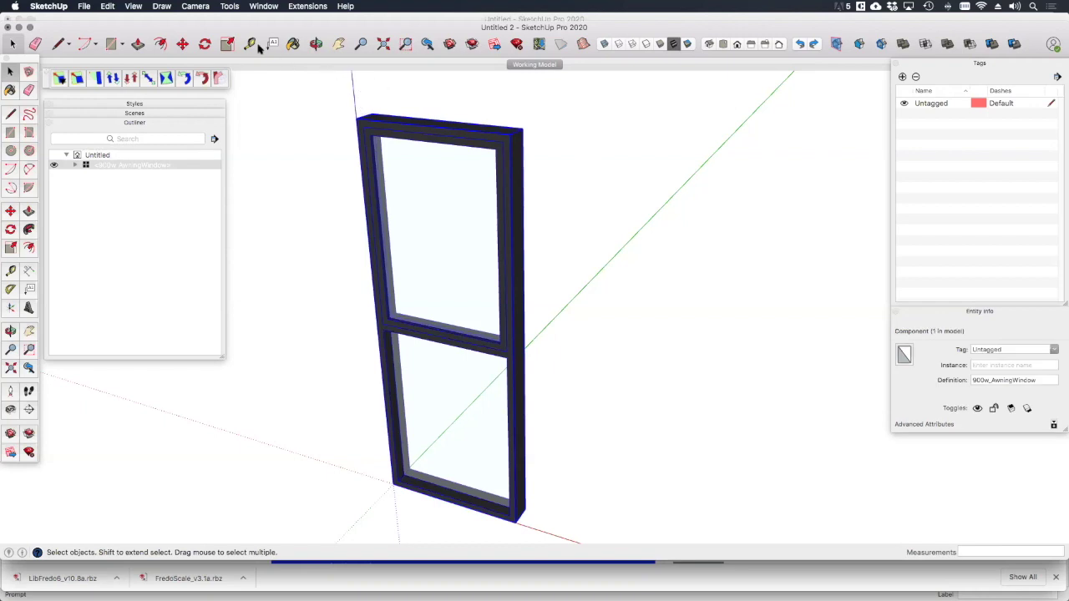
{"action": "left_click", "coordinate": [227, 44]}
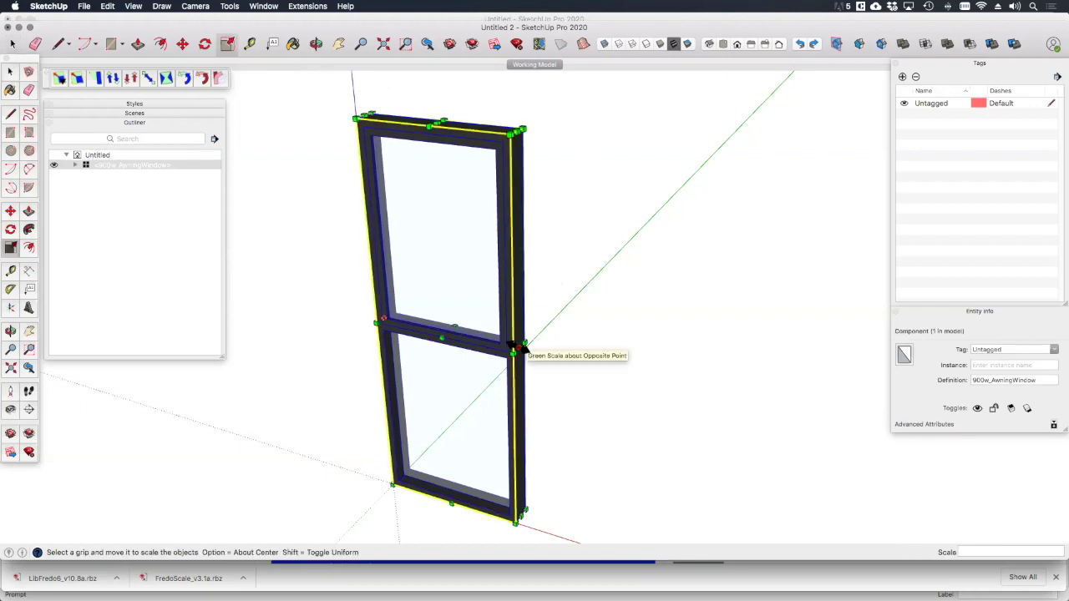
{"action": "left_click_drag", "start_coordinate": [518, 352], "coordinate": [691, 382]}
{"action": "scroll", "coordinate": [680, 384], "scroll_direction": "up", "scroll_amount": 3}
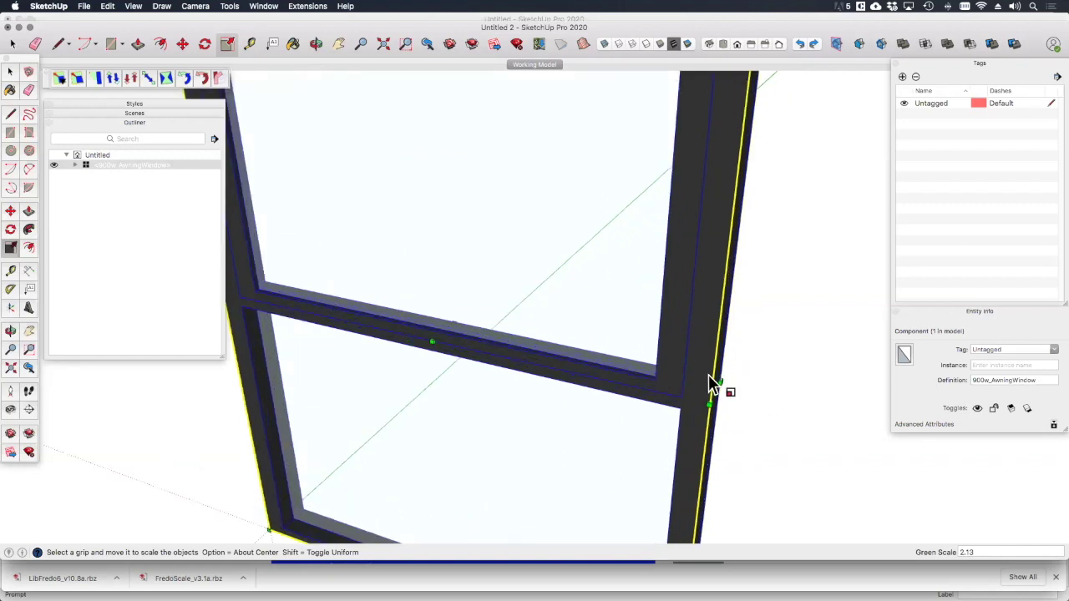
{"action": "scroll", "coordinate": [718, 377], "scroll_direction": "down", "scroll_amount": 4}
{"action": "scroll", "coordinate": [343, 327], "scroll_direction": "up", "scroll_amount": 4}
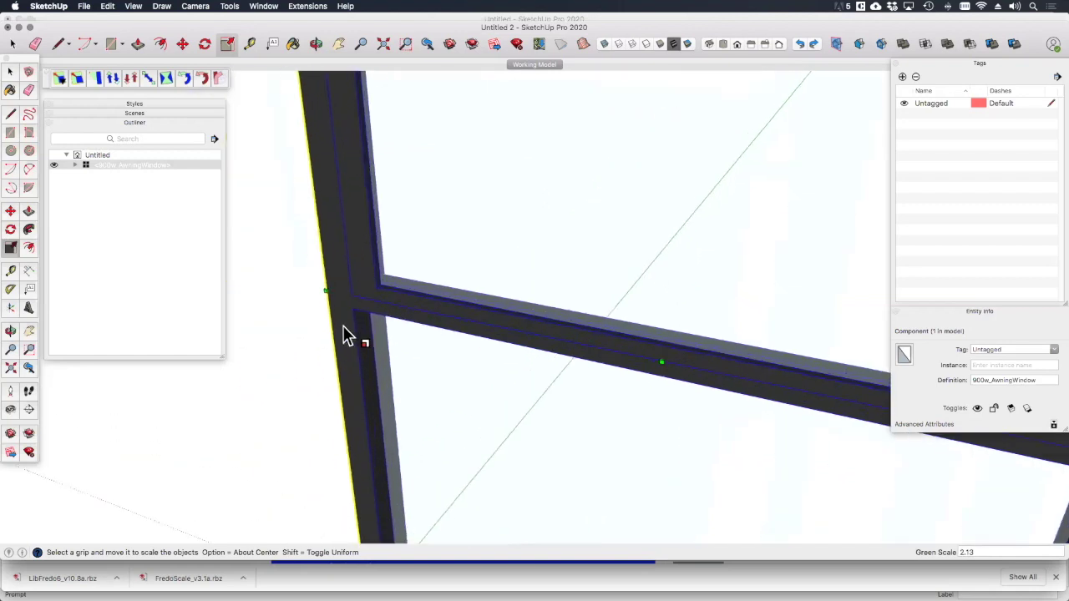
{"action": "scroll", "coordinate": [343, 327], "scroll_direction": "down", "scroll_amount": 5}
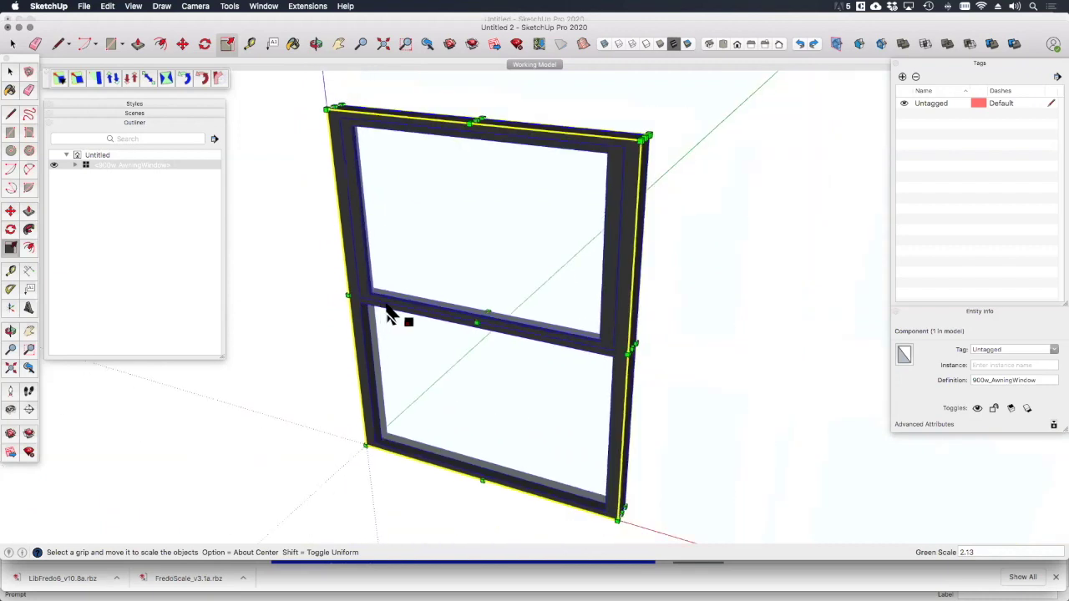
{"action": "key", "text": "super+z"}
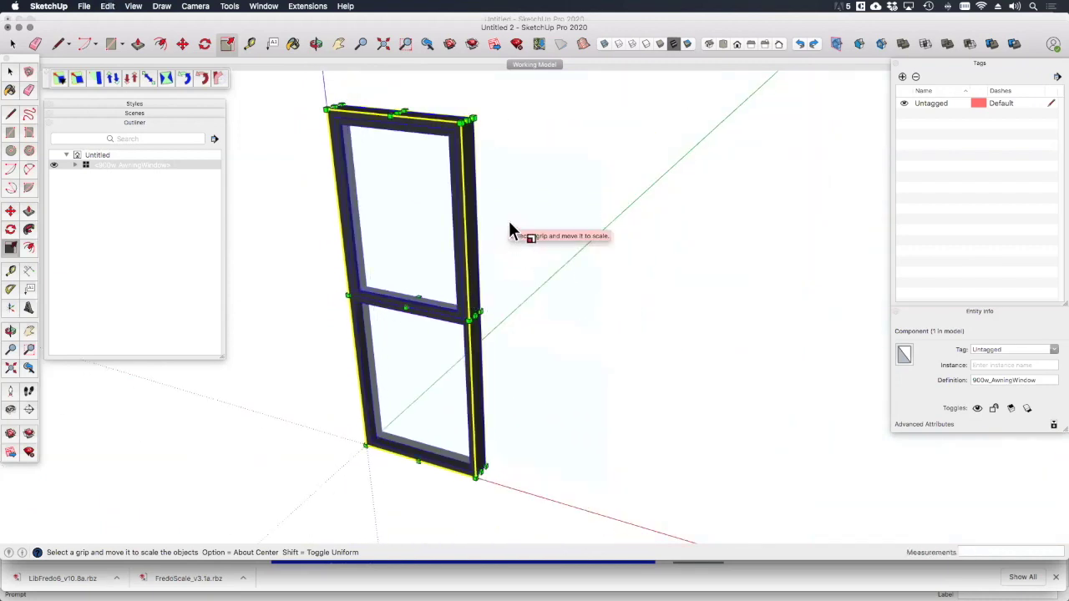
{"action": "key", "text": "space"}
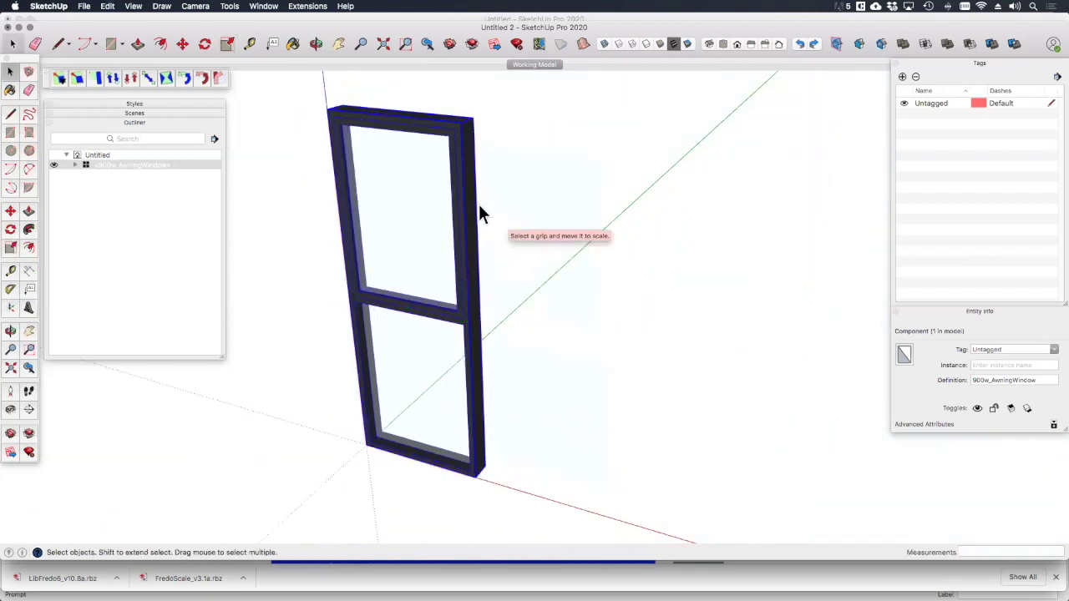
Stretch the awning window along the red axis with FredoScale's Box Stretching and set its overall width to 1200 mm.
{"action": "left_click", "coordinate": [149, 79]}
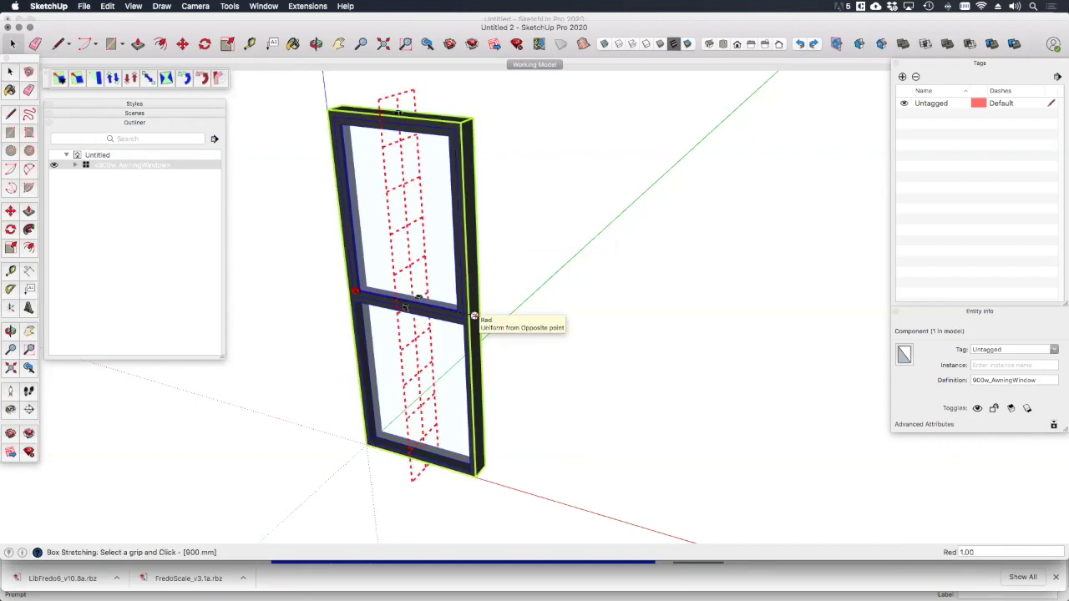
{"action": "left_click_drag", "start_coordinate": [482, 317], "coordinate": [614, 343]}
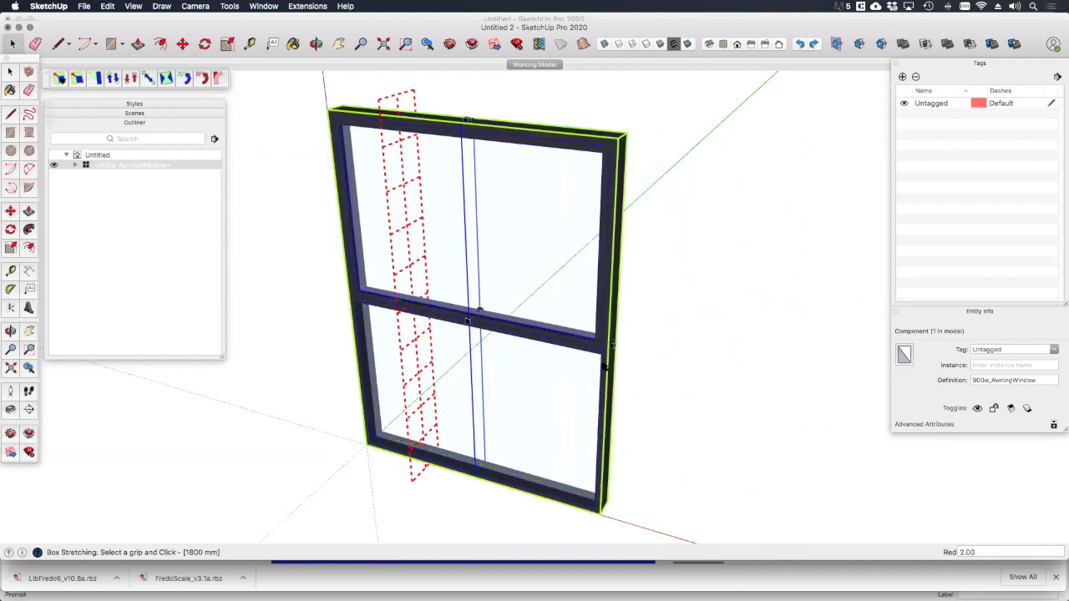
{"action": "double_click", "coordinate": [613, 343]}
{"action": "type", "text": "1200"}
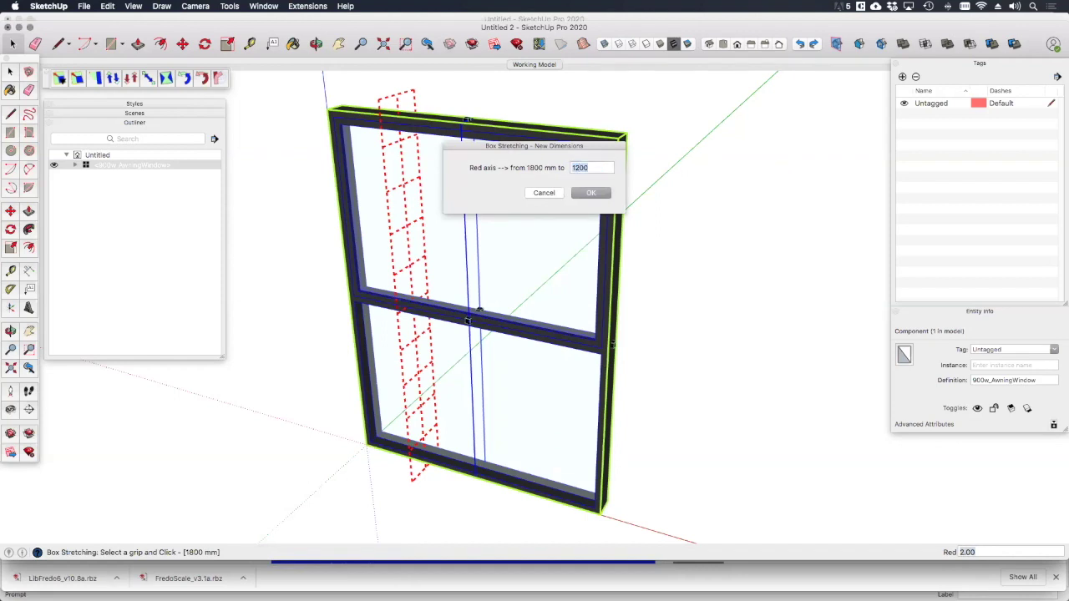
{"action": "key", "text": "Return"}
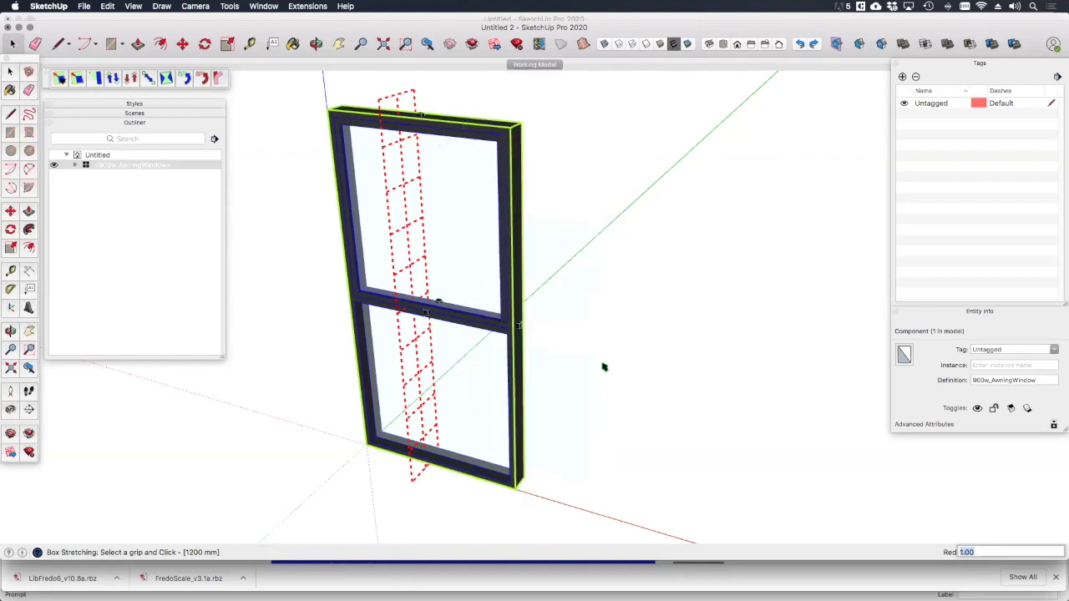
{"action": "key", "text": "space"}
{"action": "middle_click_drag", "start_coordinate": [376, 334], "coordinate": [443, 272]}
{"action": "scroll", "coordinate": [529, 329], "scroll_direction": "up", "scroll_amount": 5}
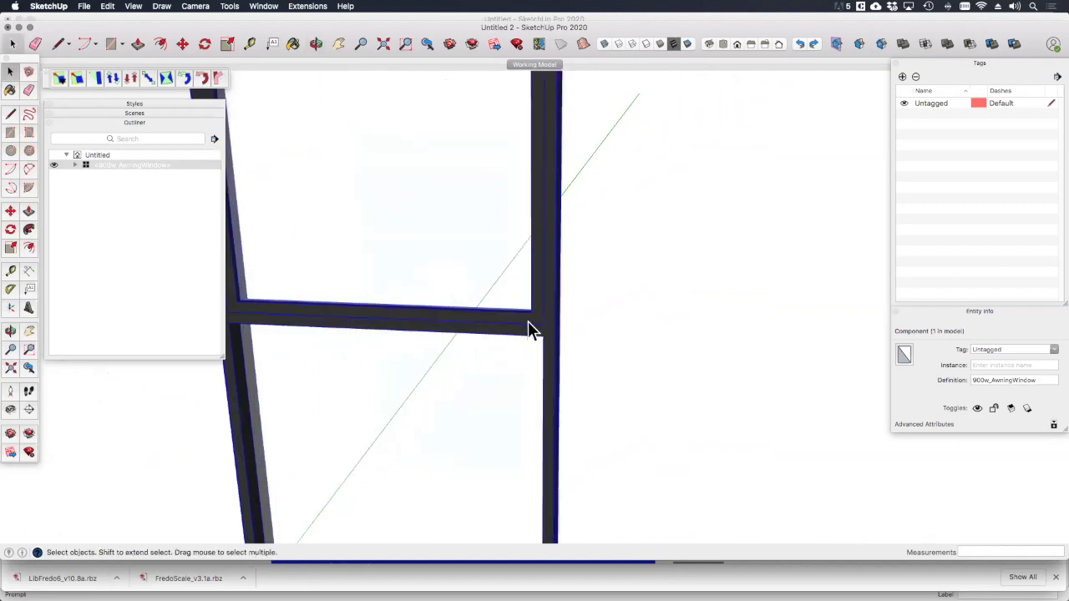
{"action": "scroll", "coordinate": [533, 338], "scroll_direction": "down", "scroll_amount": 5}
{"action": "middle_click_drag", "start_coordinate": [531, 351], "coordinate": [434, 361]}
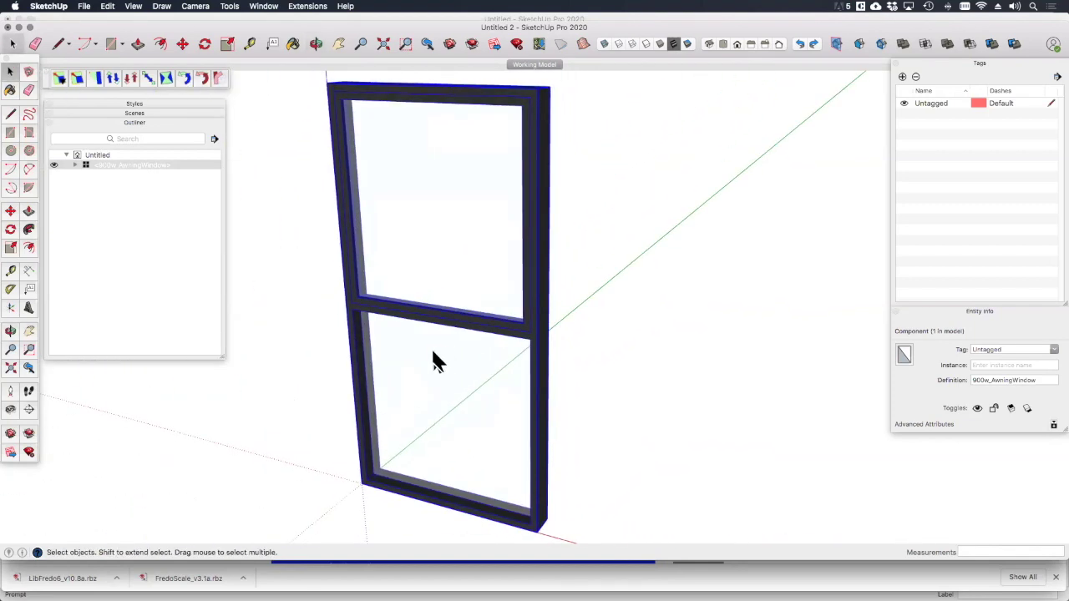